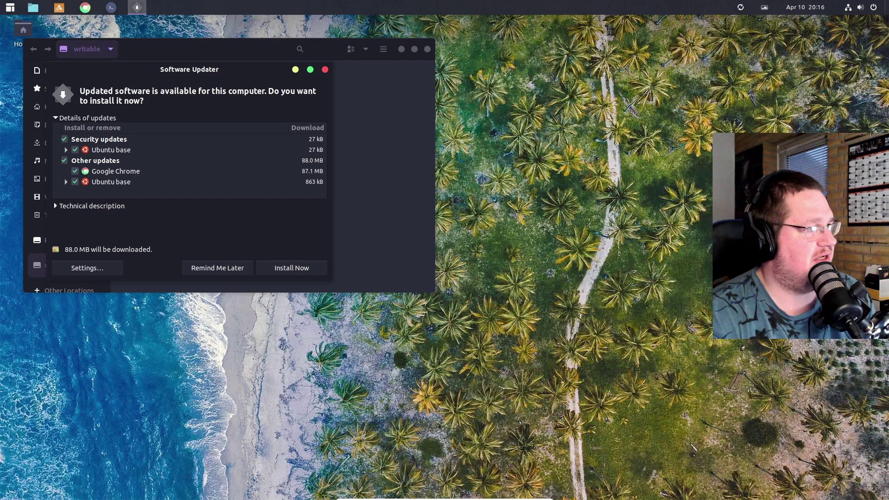
# Step: Minimize the Software Updater prompt offering 88.0 MB of updates so Files shows
pyautogui.click(295, 69)
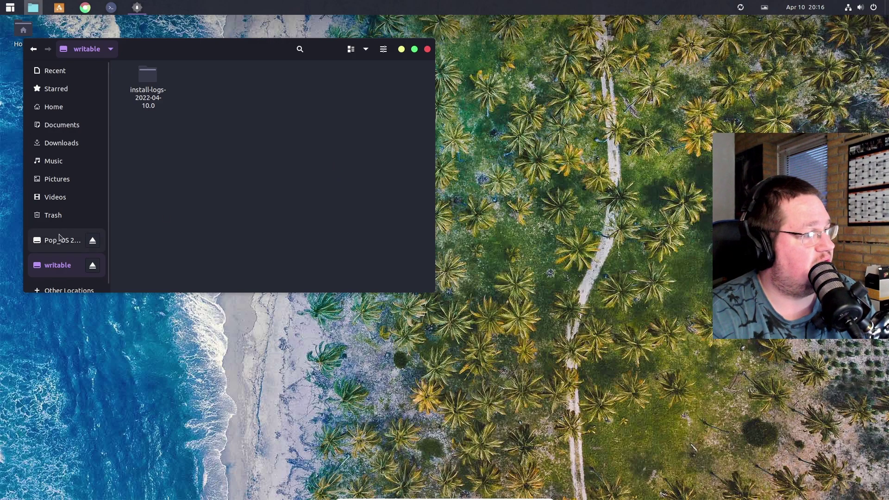
# Step: Center the Files window, then browse Pop_OS, writable and Other Locations twice
pyautogui.moveTo(214, 56); pyautogui.dragTo(375, 89)
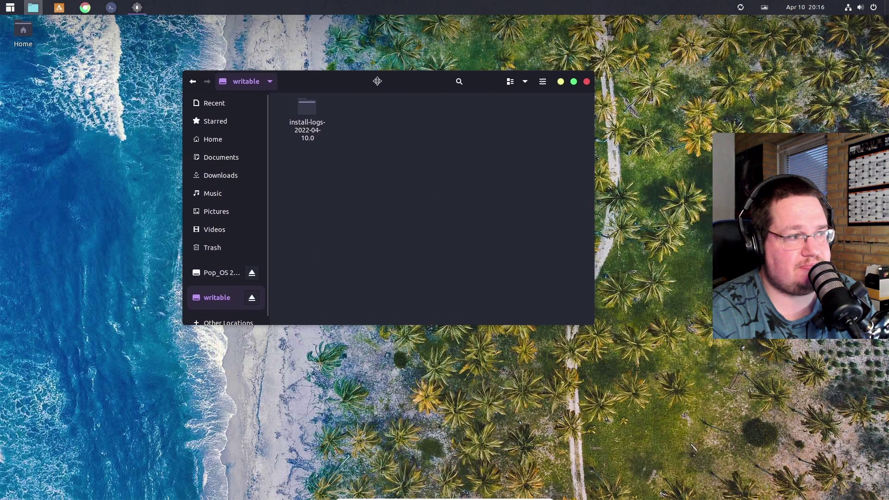
pyautogui.click(226, 274)
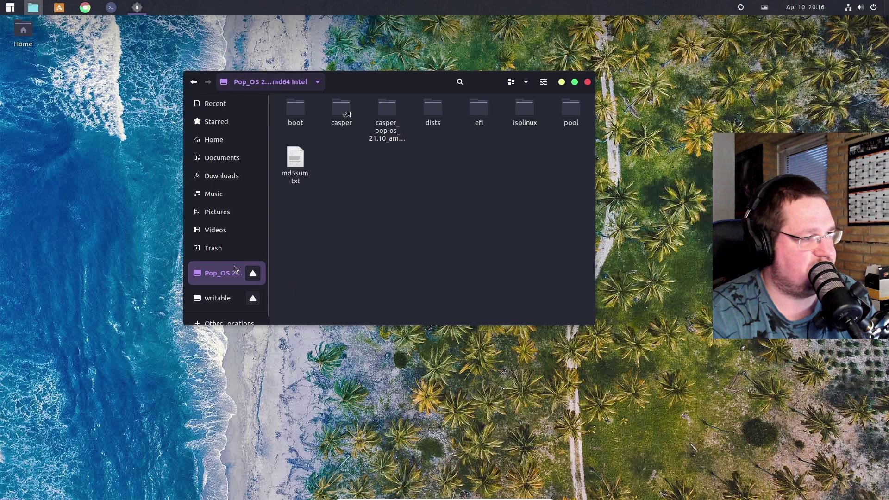
pyautogui.click(215, 299)
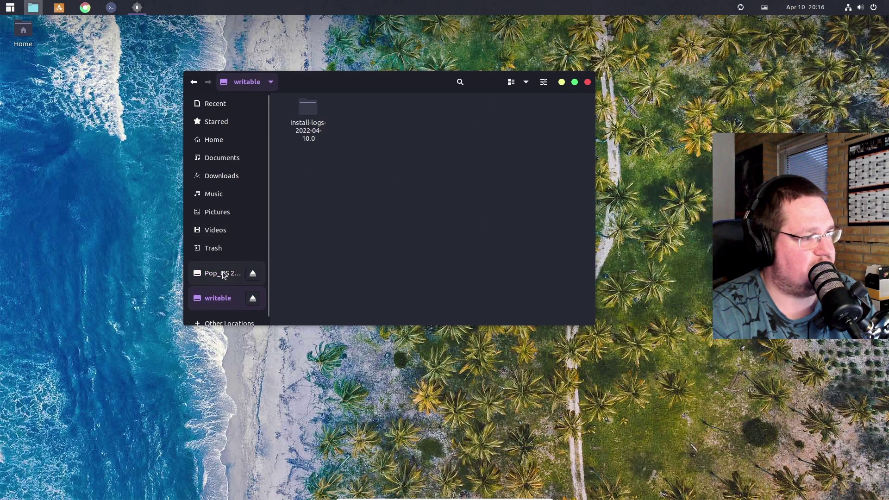
pyautogui.click(229, 323)
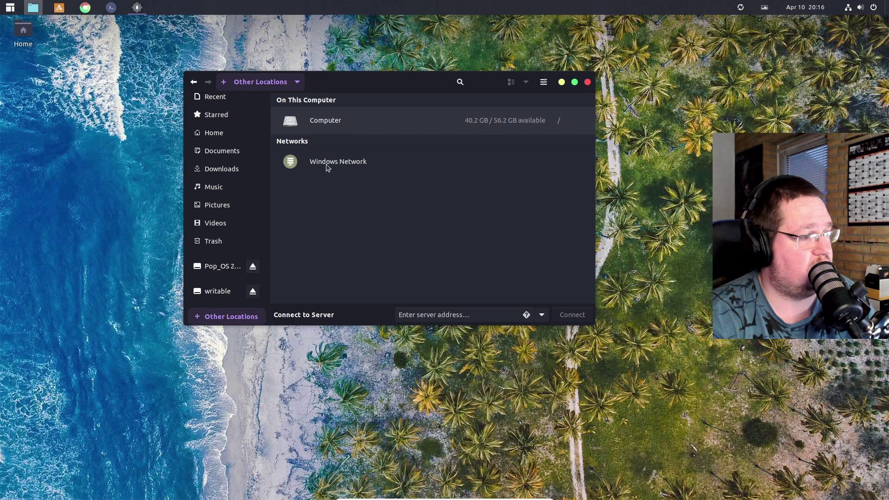
pyautogui.click(223, 267)
pyautogui.click(221, 292)
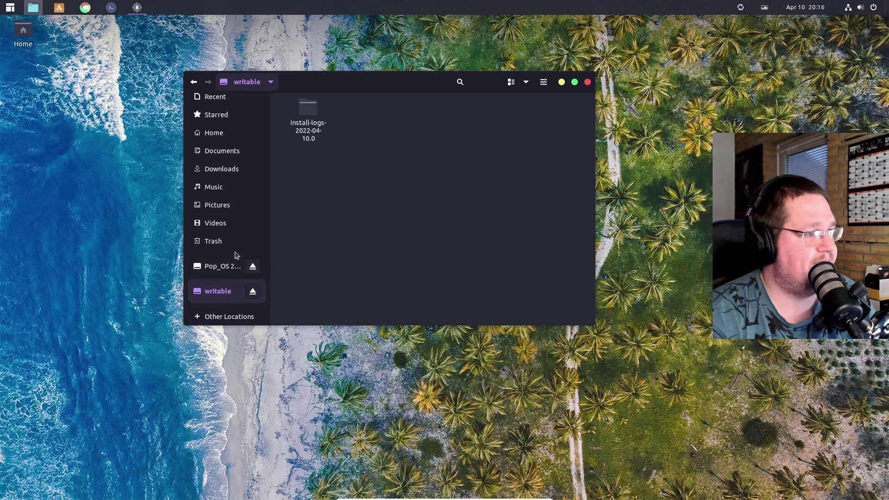
pyautogui.click(222, 316)
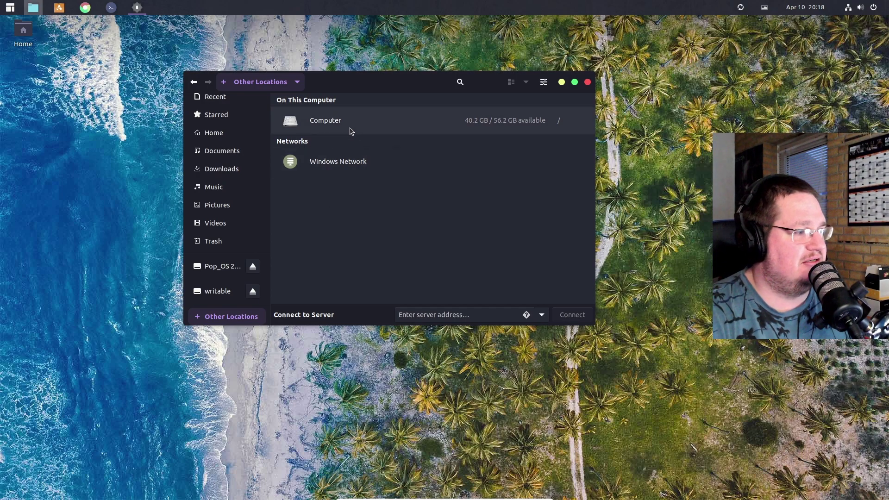
# Step: Open the Pop_OS drive, then the Computer root listing bin, boot, media and usr
pyautogui.click(219, 267)
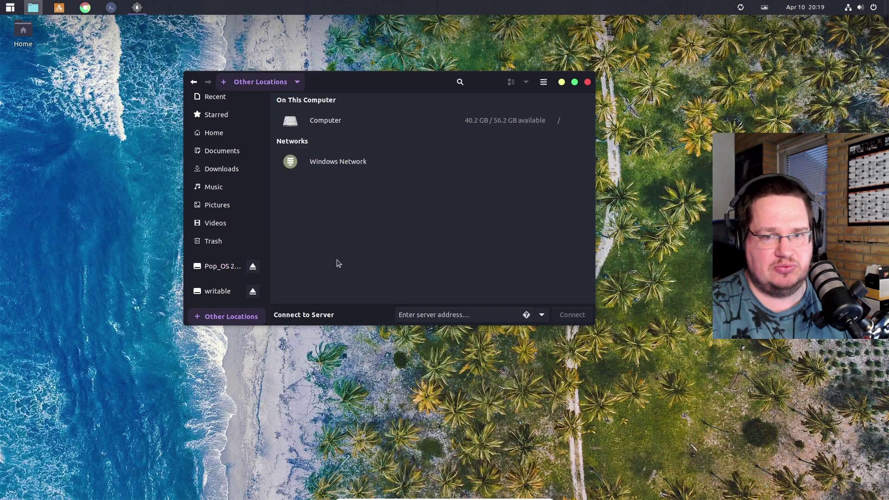
pyautogui.click(370, 125)
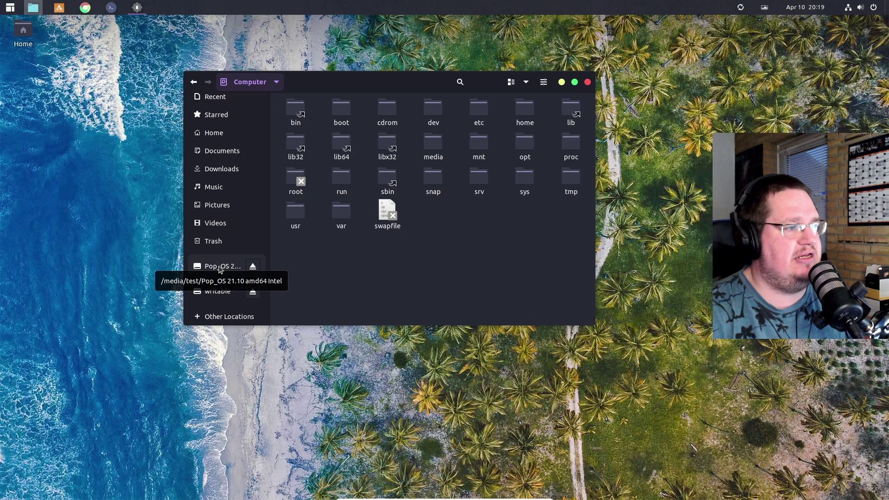
# Step: Open media and then test to reveal the Pop_OS and writable mount points
pyautogui.doubleClick(436, 146)
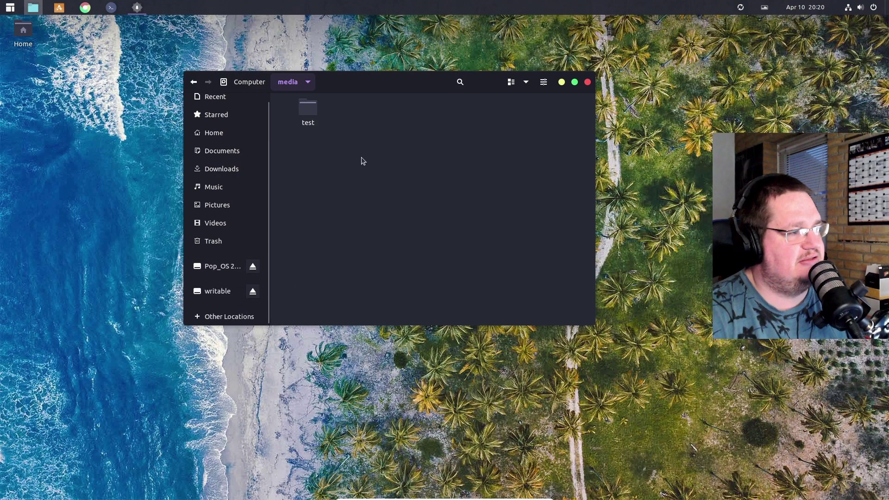
pyautogui.click(310, 114)
pyautogui.doubleClick(310, 113)
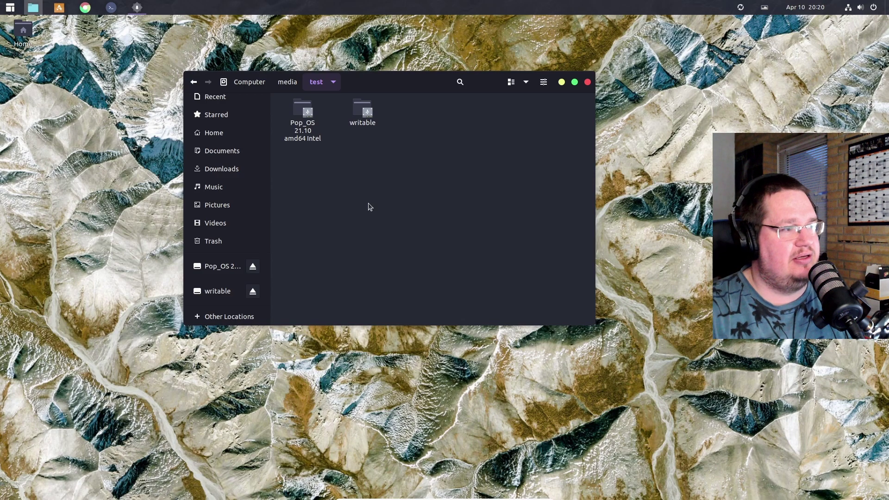
# Step: Open a Terminal, move it down-right, and change to the root directory with cd /
pyautogui.click(111, 8)
pyautogui.moveTo(276, 60); pyautogui.dragTo(529, 179)
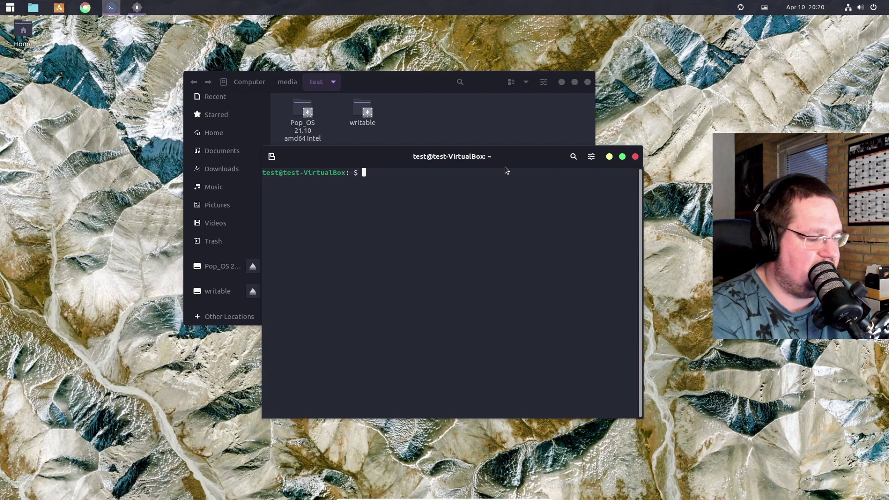
pyautogui.write('cd /')
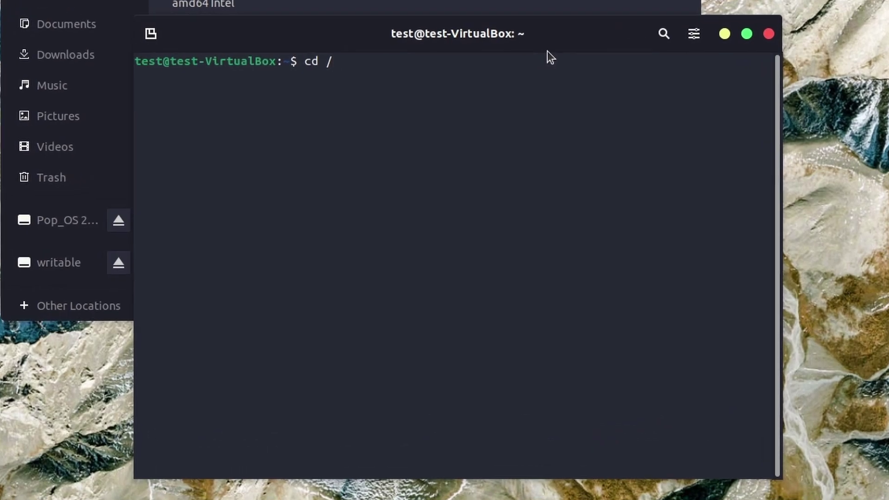
pyautogui.press('Return')
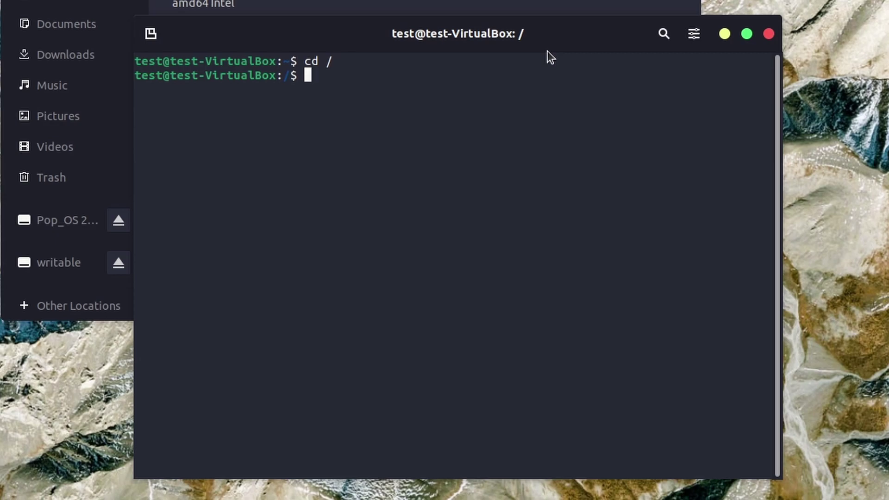
# Step: Confirm the working directory is / with pwd and list root folders with ls
pyautogui.write('pwd')
pyautogui.press('Return')
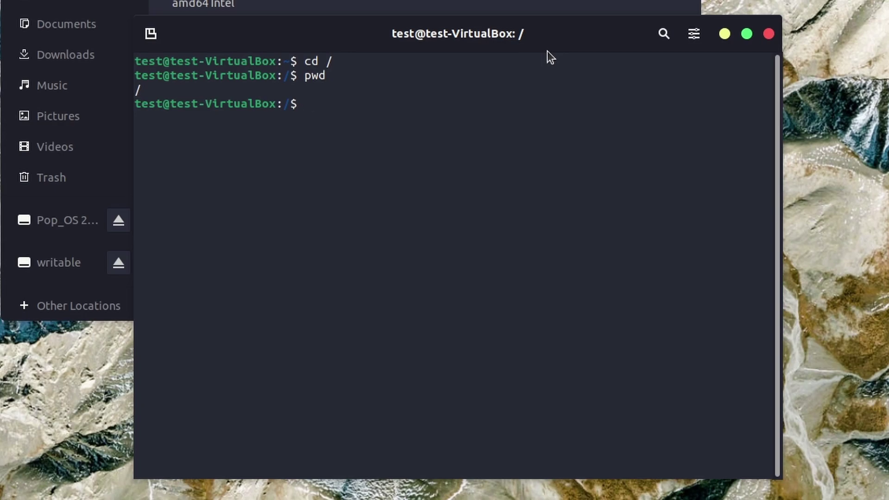
pyautogui.write('ls')
pyautogui.press('Return')
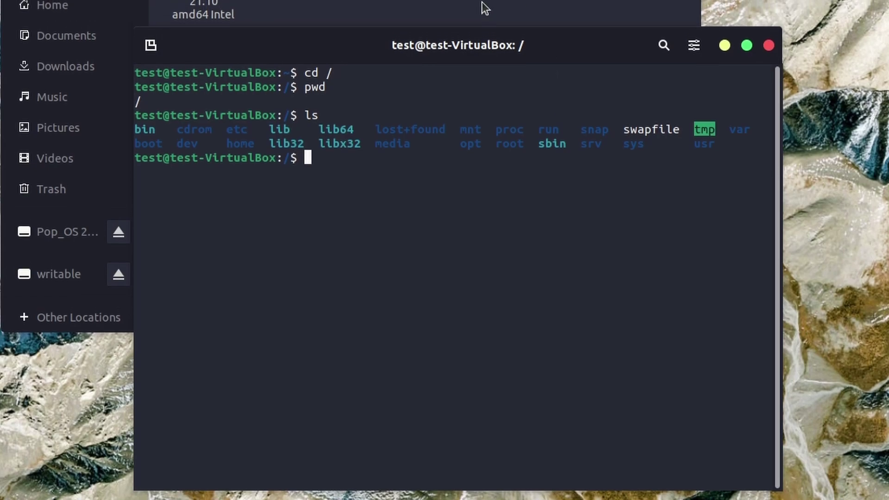
# Step: Return Files to the Computer root file system via Other Locations
pyautogui.click(405, 22)
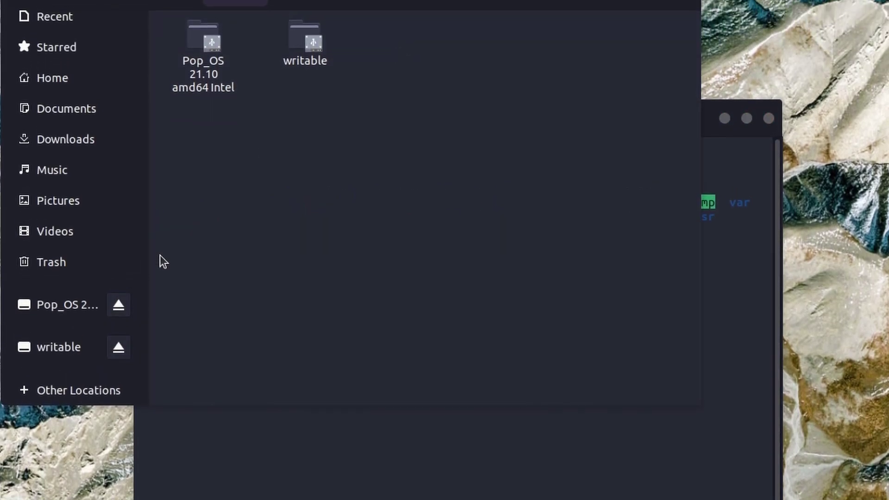
pyautogui.click(74, 354)
pyautogui.click(272, 83)
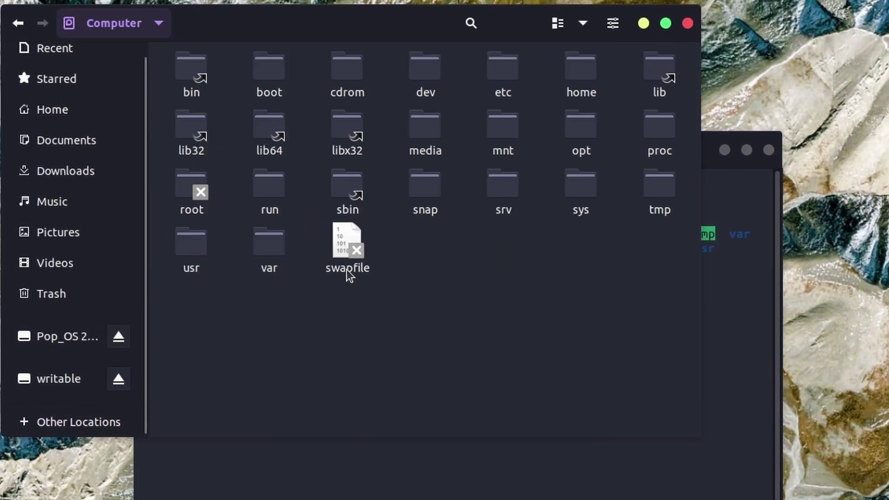
pyautogui.click(609, 472)
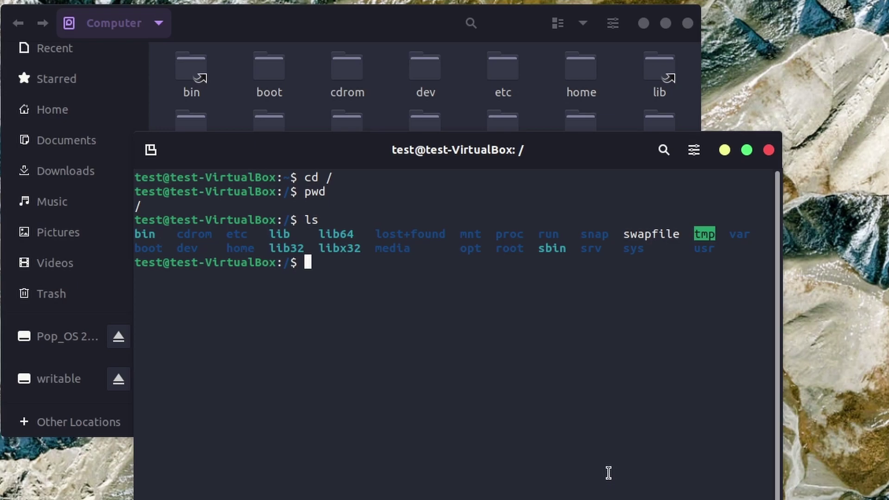
# Step: Enter /media in Terminal with a Tab-completed cd media/ and list it with ls
pyautogui.write('cd med')
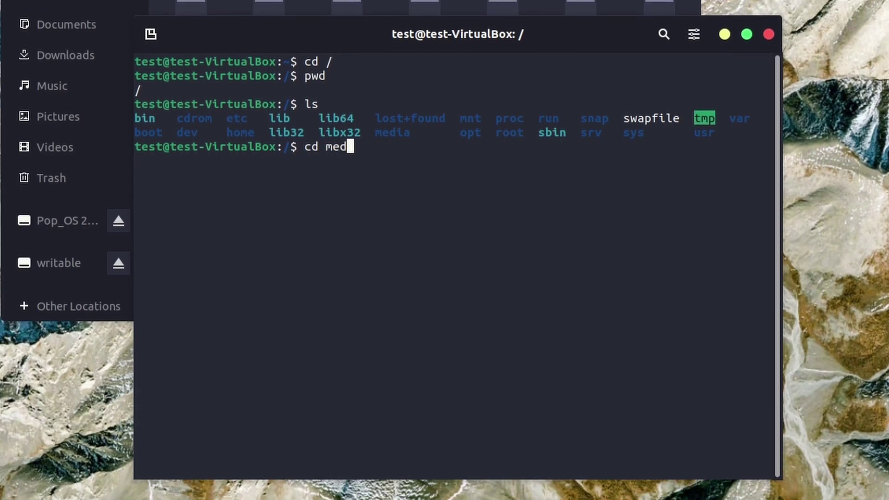
pyautogui.write('i')
pyautogui.press('Tab')
pyautogui.press('Return')
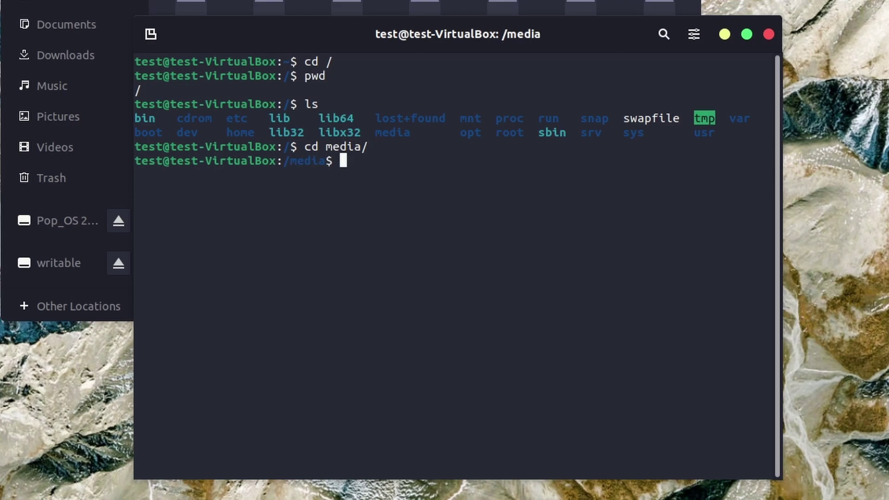
pyautogui.write('ls')
pyautogui.press('Return')
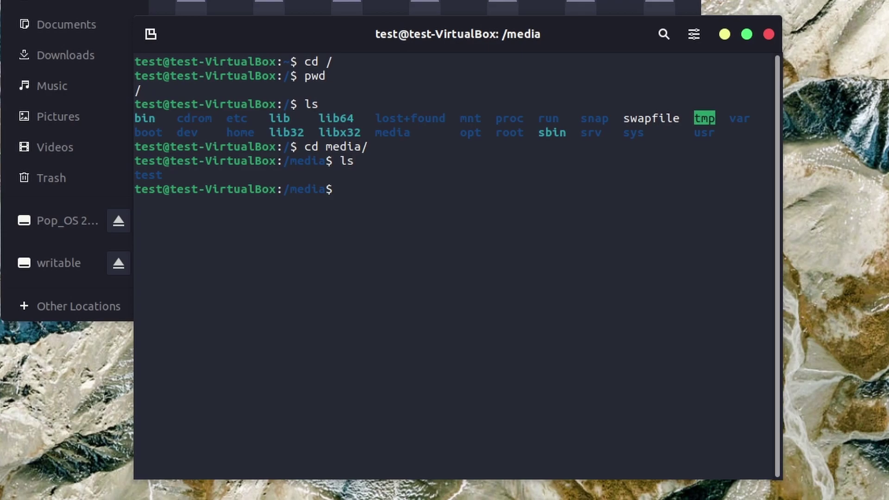
# Step: Run cd test and ls to list 'Pop_OS 21.10 amd64 Intel' and writable
pyautogui.write('cd test')
pyautogui.press('Return')
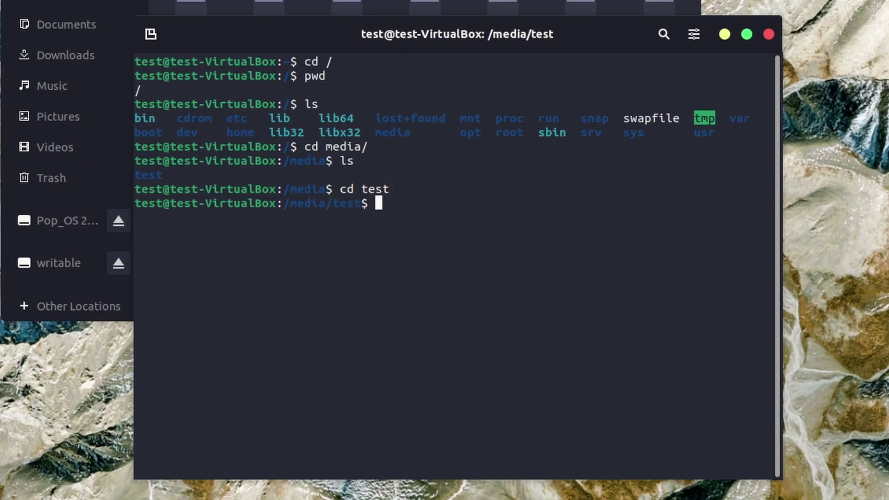
pyautogui.write('ls')
pyautogui.press('Return')
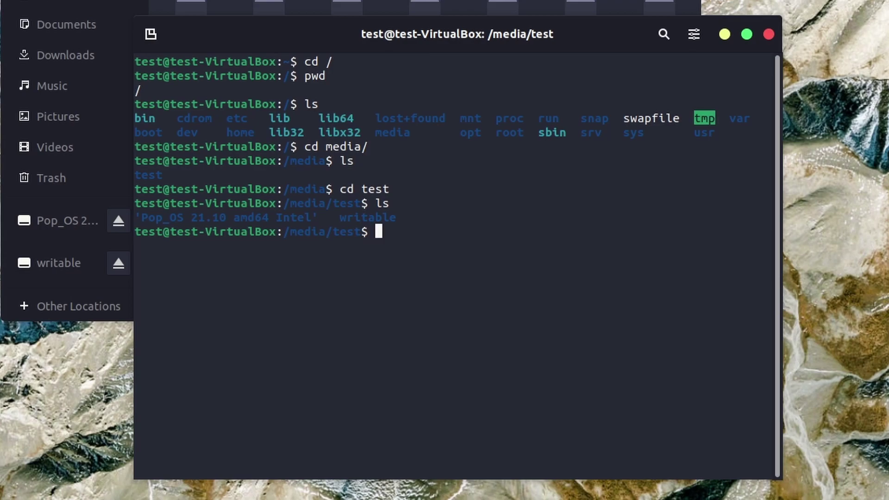
# Step: In Files, open media and then test to see the Pop_OS and writable drives
pyautogui.click(119, 294)
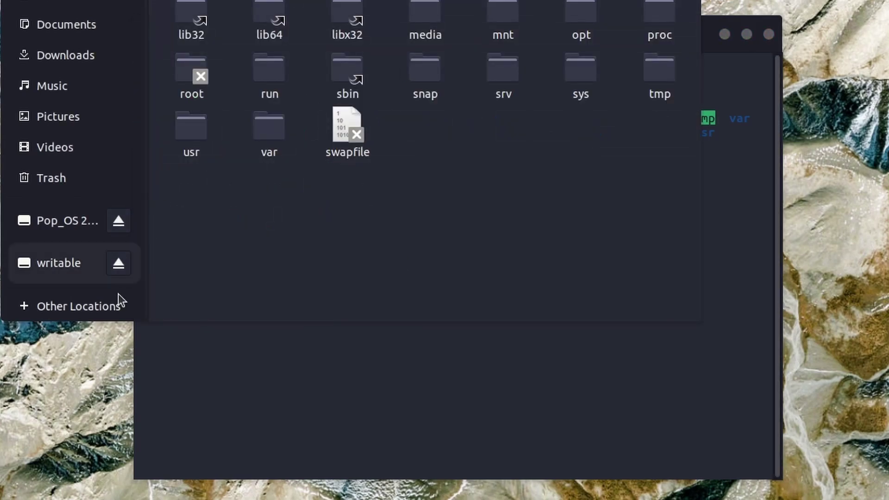
pyautogui.click(86, 307)
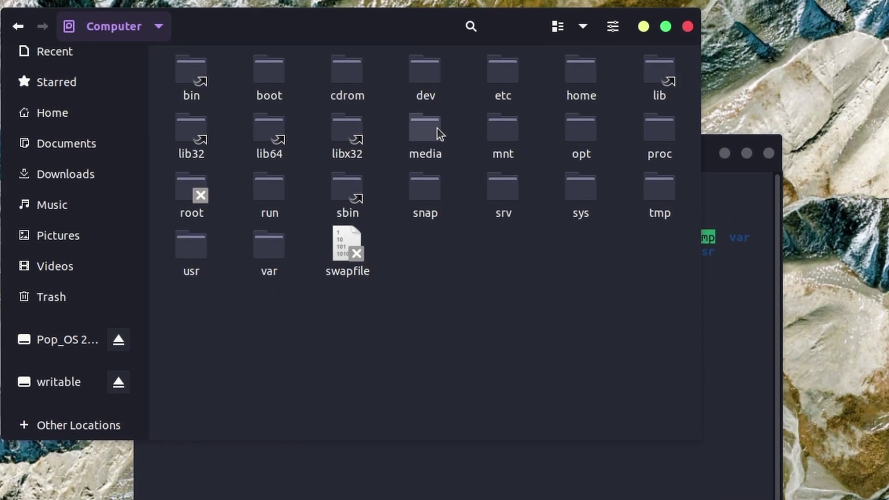
pyautogui.doubleClick(439, 134)
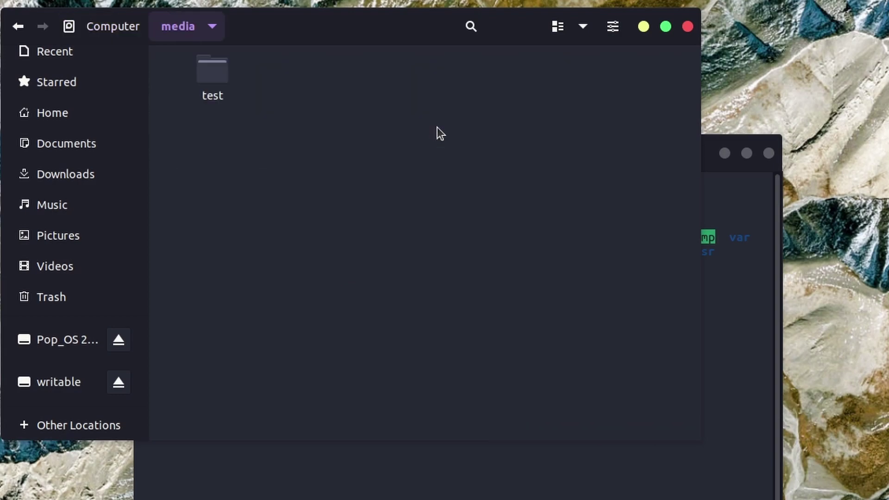
pyautogui.doubleClick(214, 79)
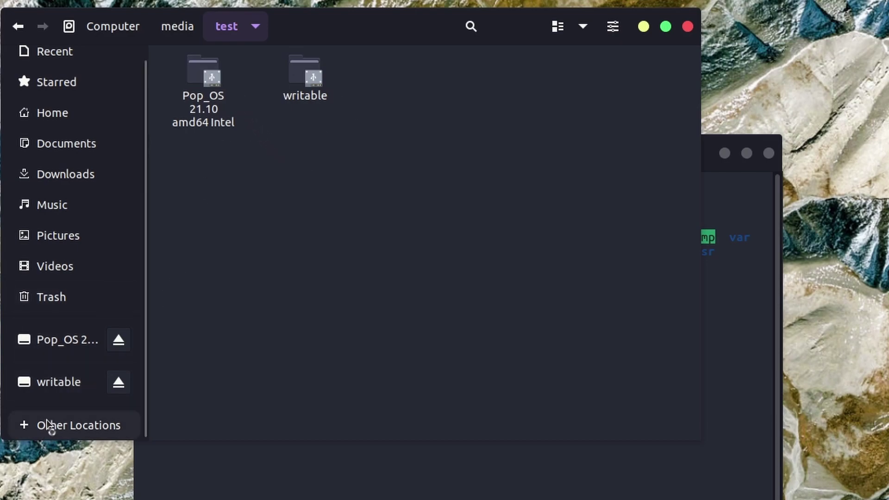
# Step: Return to the Computer root via Other Locations, enlarge the window and shift it left
pyautogui.click(21, 424)
pyautogui.click(224, 94)
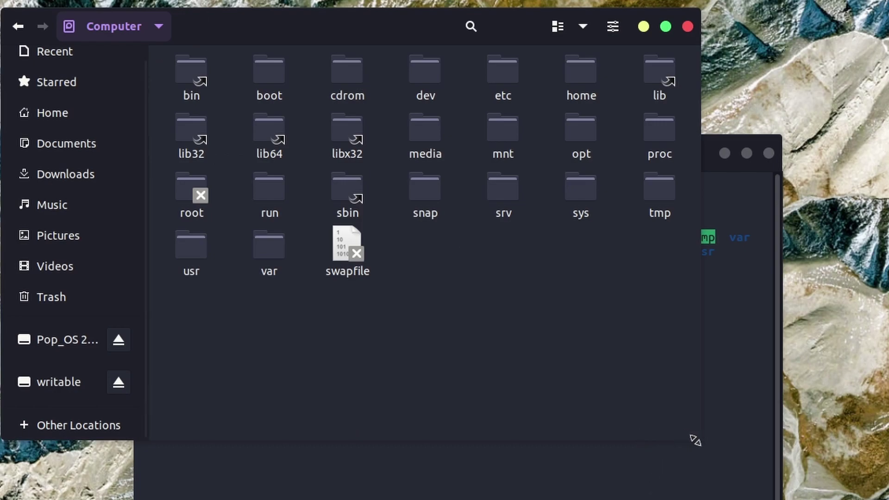
pyautogui.moveTo(695, 439); pyautogui.dragTo(888, 499)
pyautogui.moveTo(569, 29); pyautogui.dragTo(467, 34)
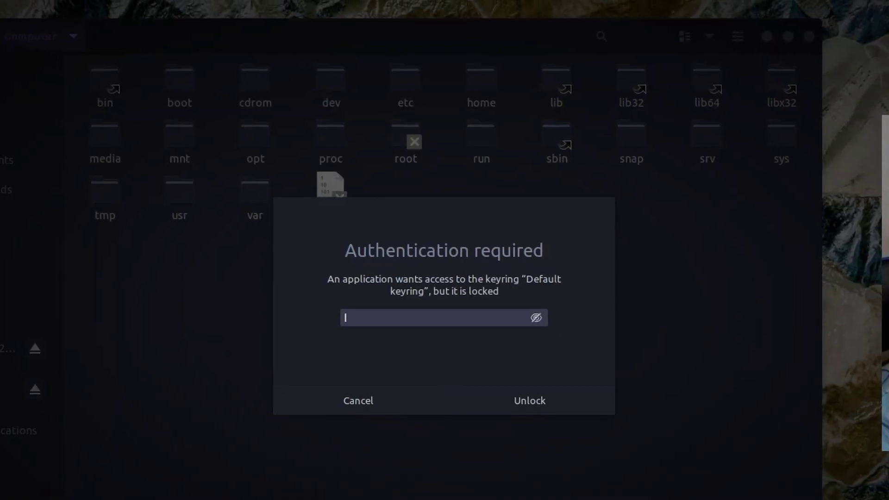
# Step: Unlock the Default keyring with the account password, then move the Chrome window up
pyautogui.write('*****')
pyautogui.press('Return')
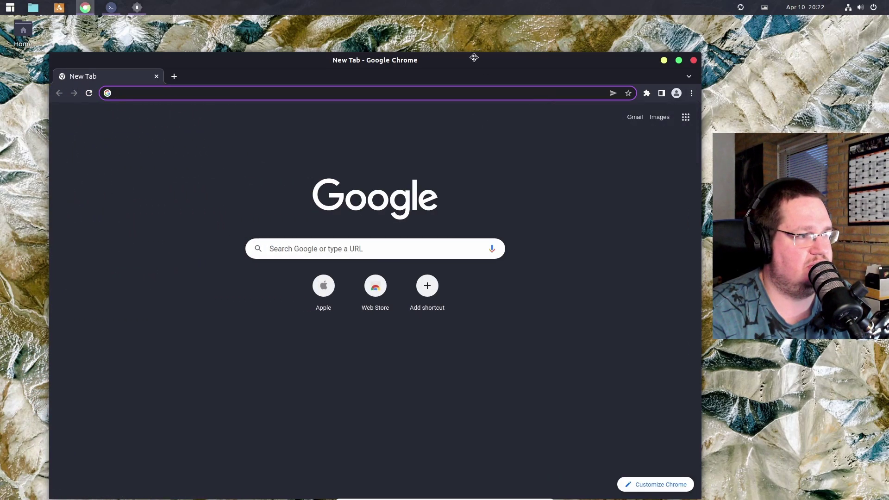
pyautogui.moveTo(475, 59); pyautogui.dragTo(478, 35)
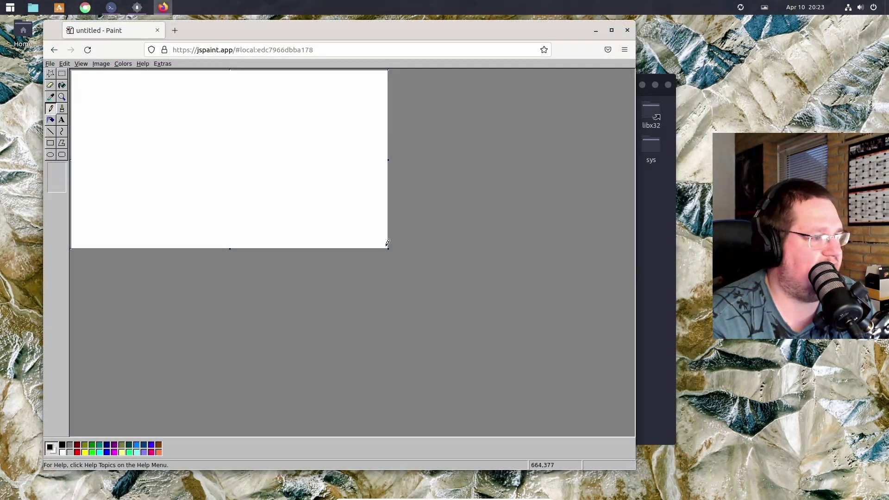
# Step: Enlarge the canvas, then pencil a tall stalk with a lumpy top and base lines
pyautogui.moveTo(390, 252); pyautogui.dragTo(625, 426)
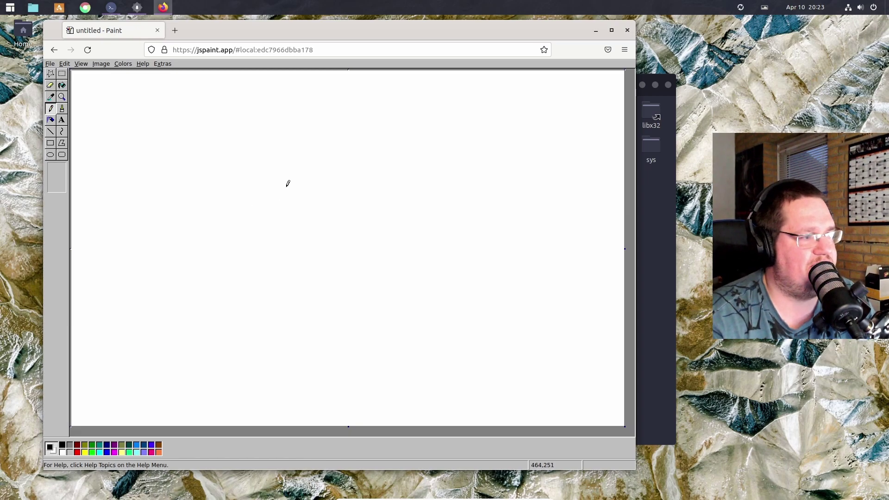
pyautogui.moveTo(319, 258)
pyautogui.mouseDown()
pyautogui.moveTo(346, 126)
pyautogui.moveTo(360, 183)
pyautogui.moveTo(350, 258)
pyautogui.mouseUp()
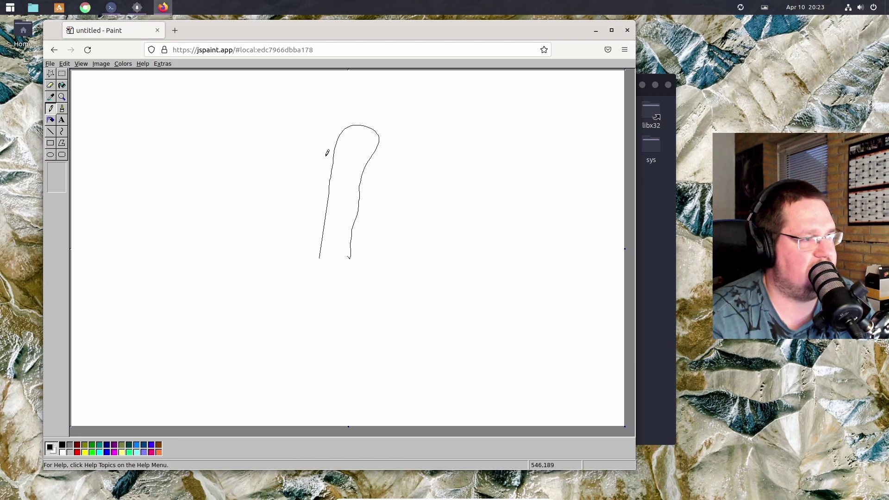
pyautogui.moveTo(327, 153)
pyautogui.mouseDown()
pyautogui.moveTo(318, 139)
pyautogui.moveTo(341, 93)
pyautogui.moveTo(405, 119)
pyautogui.moveTo(378, 176)
pyautogui.mouseUp()
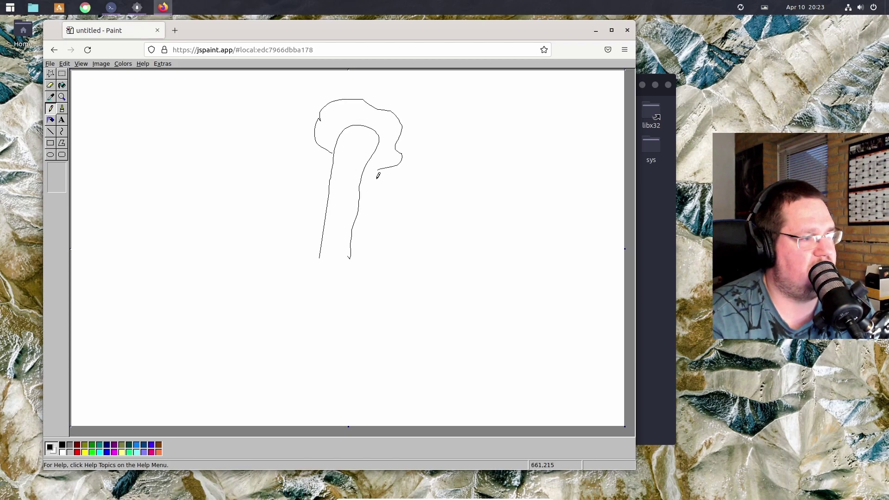
pyautogui.moveTo(318, 259)
pyautogui.mouseDown()
pyautogui.moveTo(297, 285)
pyautogui.moveTo(327, 278)
pyautogui.moveTo(329, 301)
pyautogui.moveTo(346, 295)
pyautogui.mouseUp()
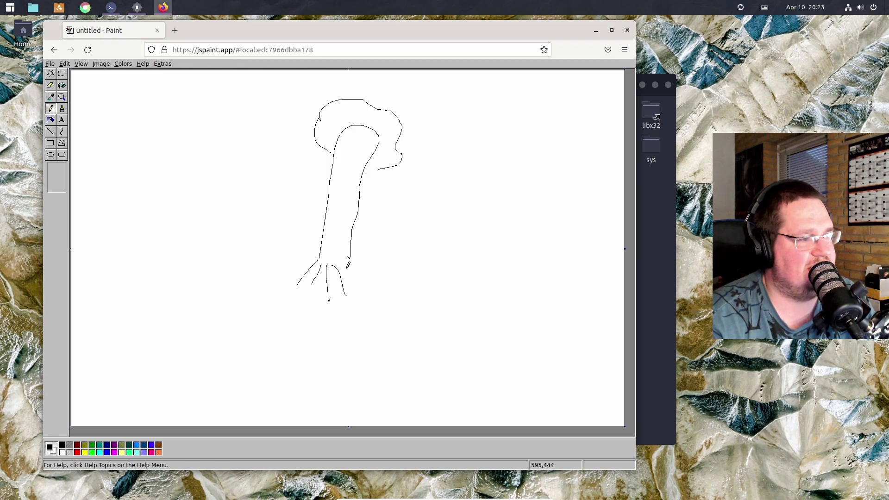